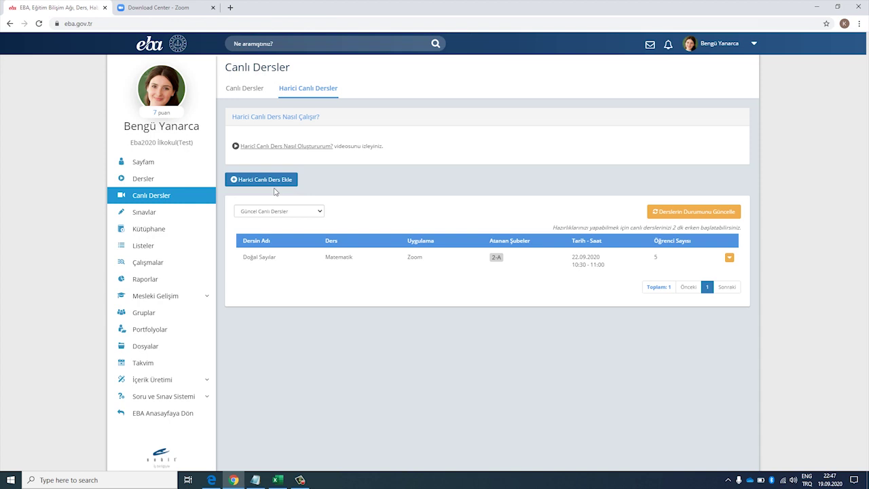
- Start adding a new external live lesson from the Harici Canlı Dersler list
click(279, 183)
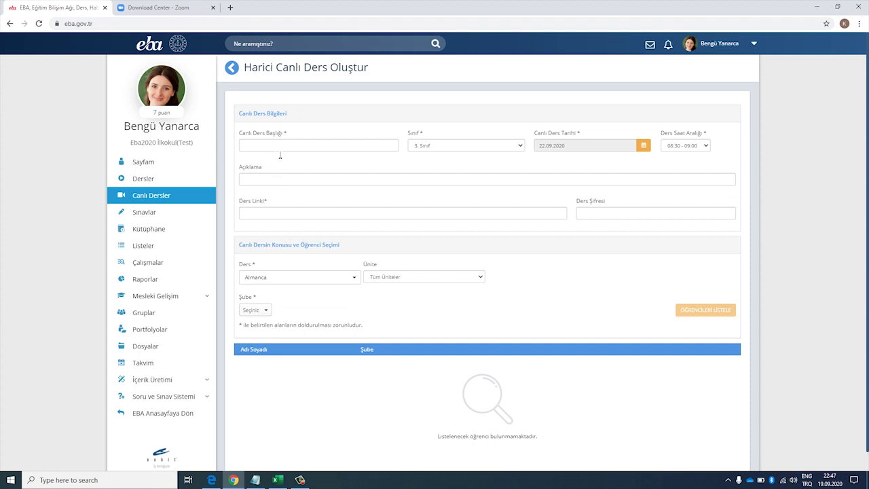
- Enter the title 'Doğal sayılarla topluma işlemi' and choose 2. Sınıf as the class level
click(282, 147)
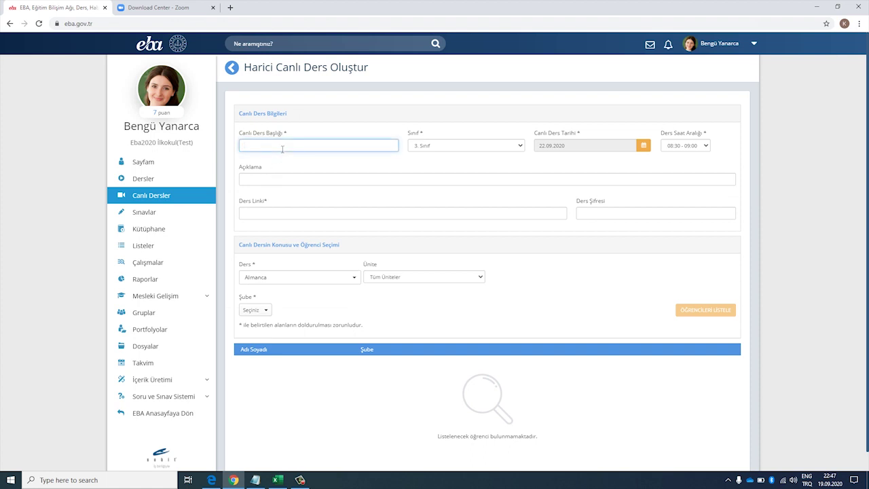
text(Doğal sayılarla toplu)
text(ma işlemi)
click(422, 146)
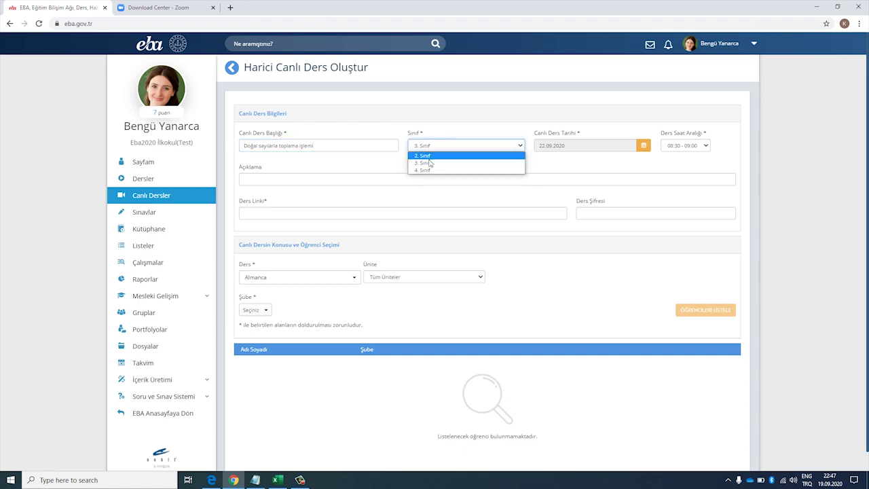
click(429, 157)
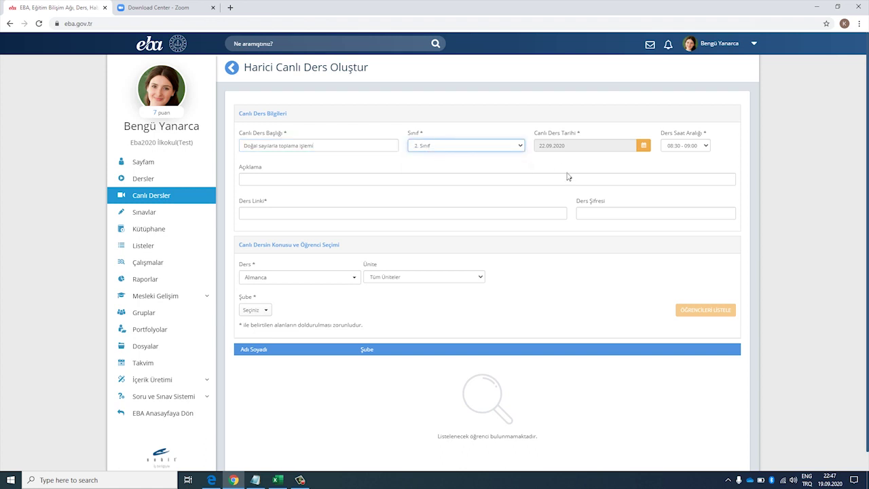
- Set date 23.09.2020 and time slot 10:30 - 11:00, paste the description, then follow Ders Linki
click(644, 146)
click(595, 242)
click(707, 147)
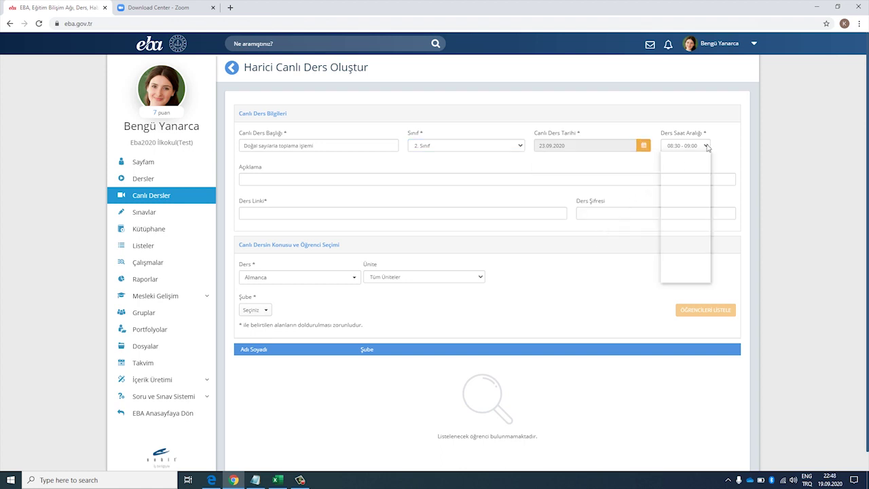
click(695, 178)
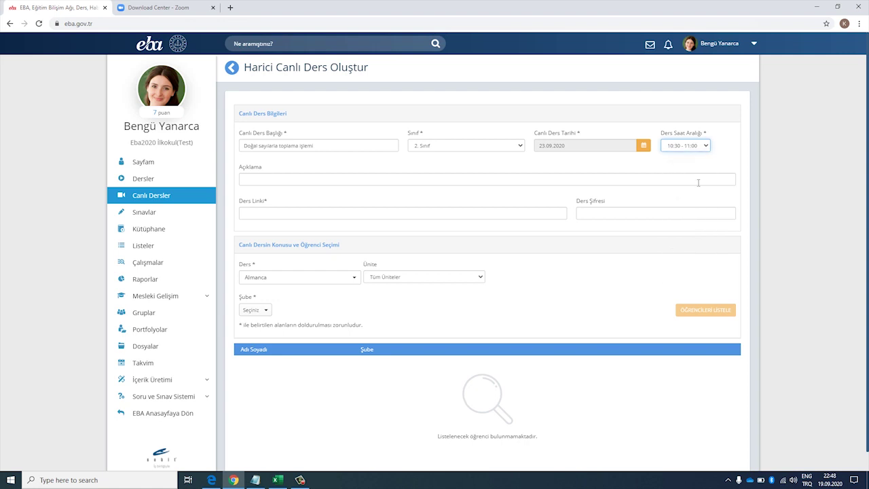
click(384, 184)
text(Sevgili öğrencilerim bu derste doğan sayılar konusunu tamamlayacağız.)
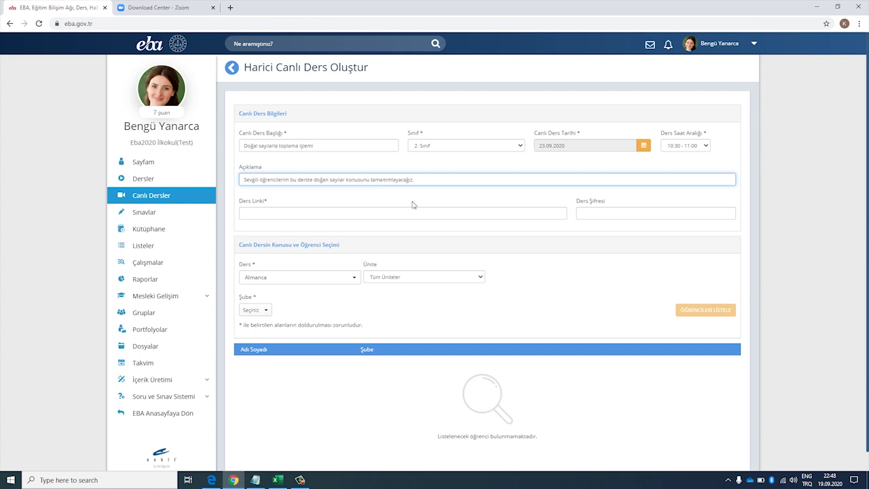
click(403, 216)
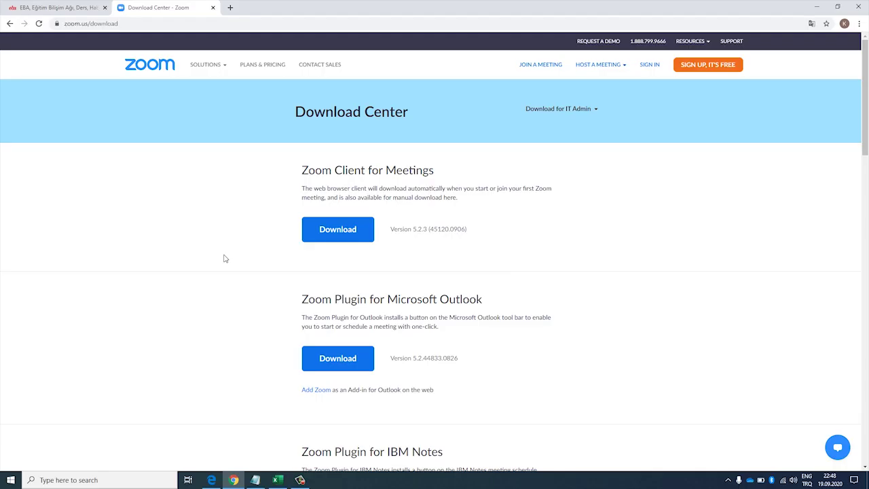
- Download ZoomInstaller.exe for Zoom Client for Meetings from zoom.us and run it
click(372, 238)
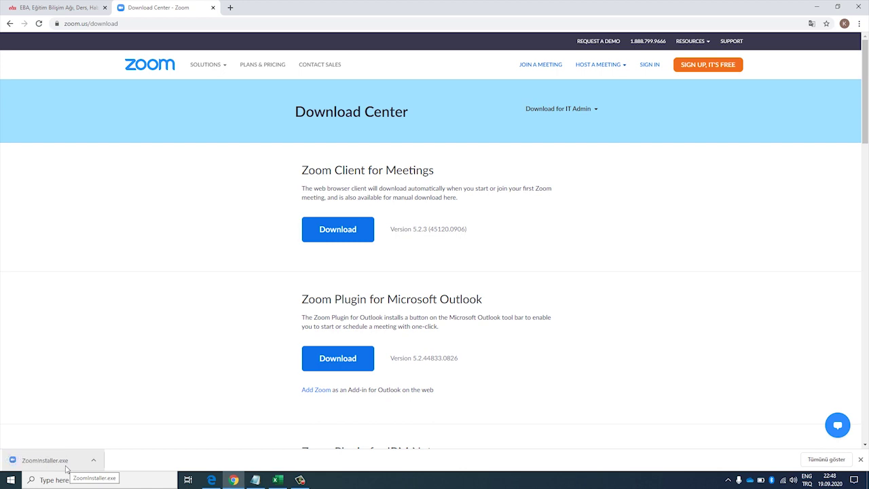
click(66, 467)
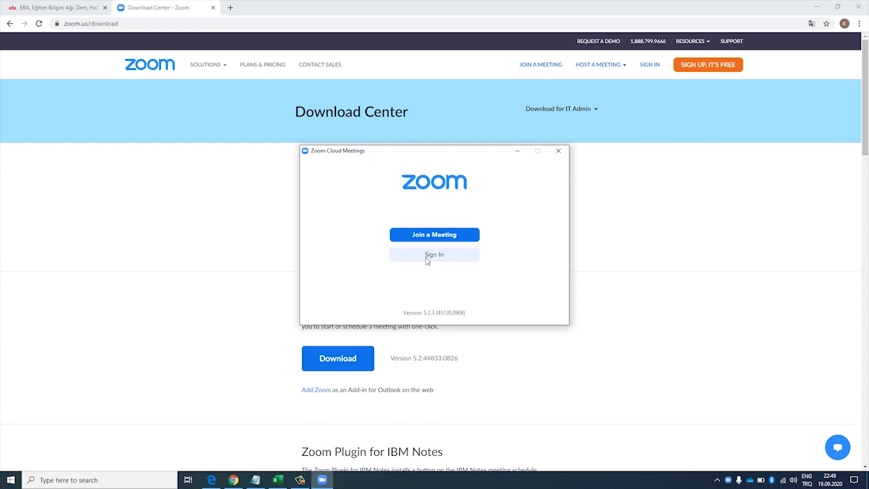
- Open the Zoom sign-in form and choose Sign In with Google
click(427, 259)
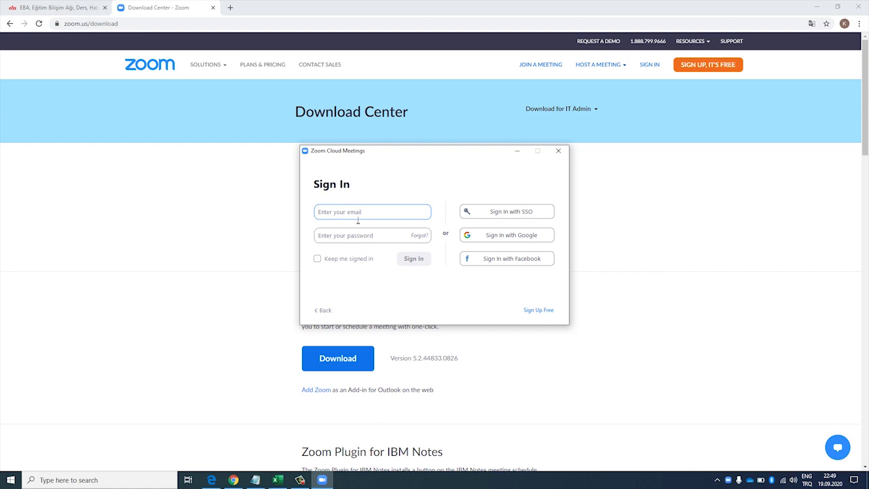
click(350, 240)
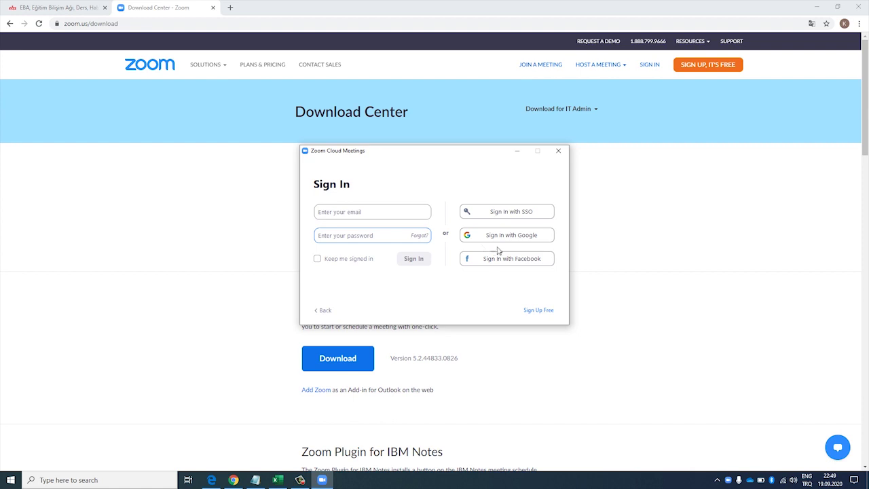
click(546, 241)
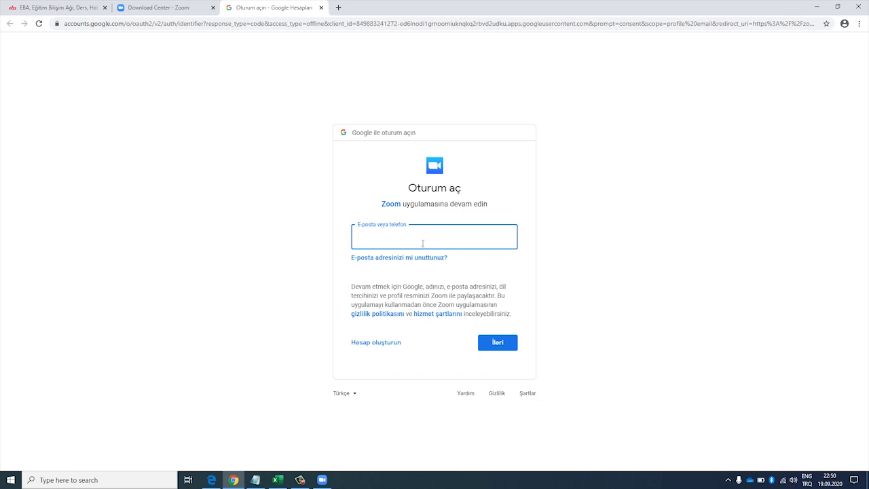
- Sign in to Google with the account e-mail and password, then allow opening Zoom Meetings
click(423, 260)
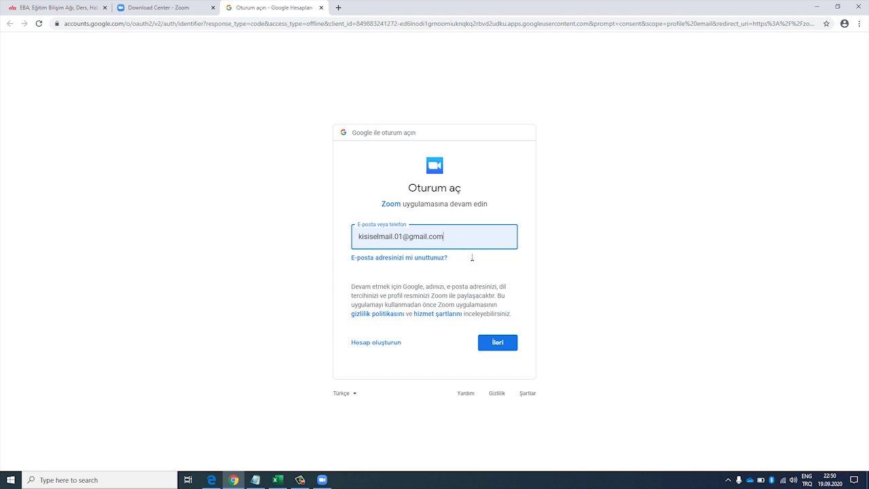
click(509, 339)
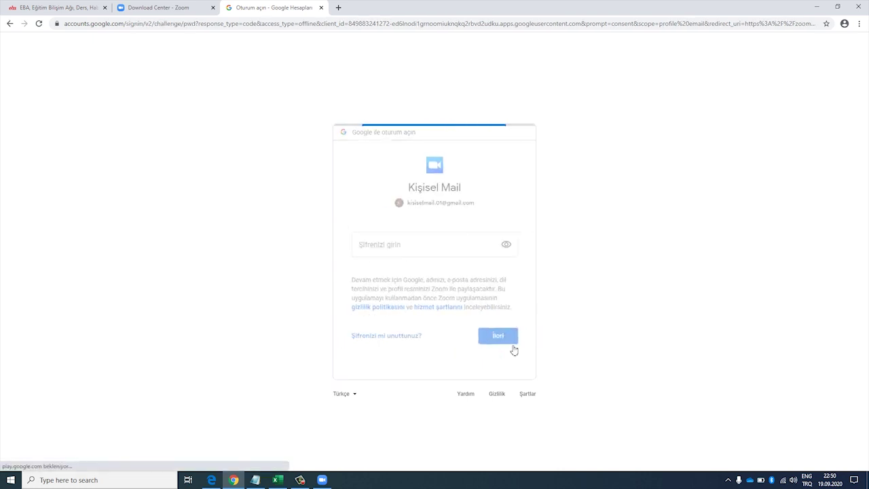
text(***********)
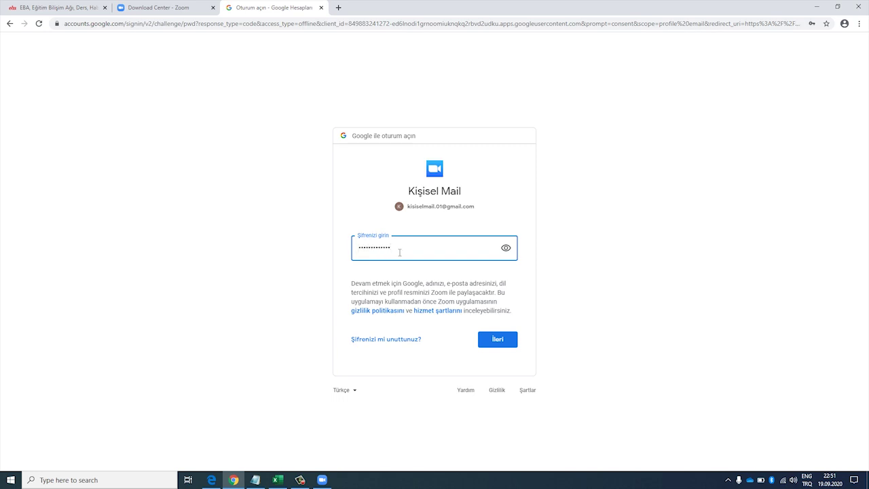
key(Return)
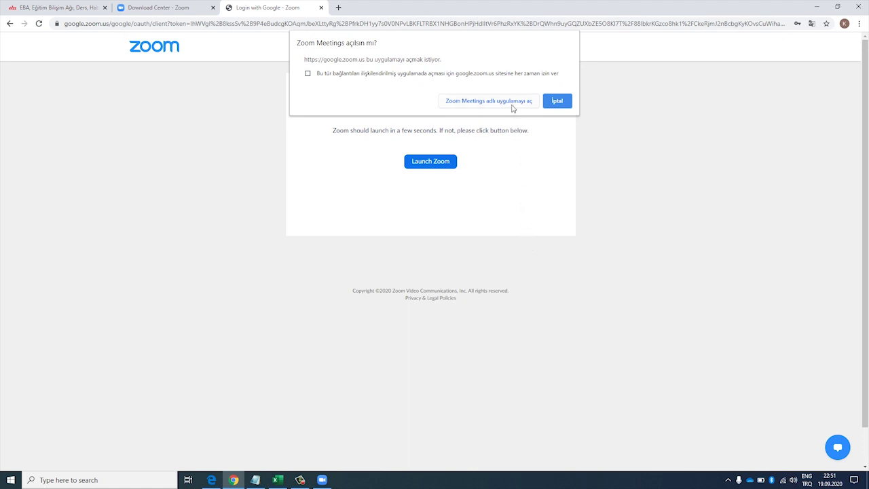
click(489, 101)
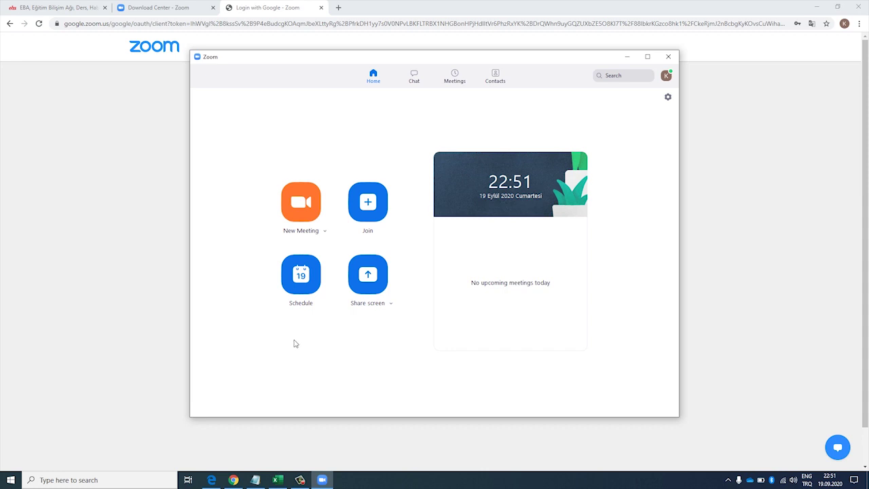
- Schedule a new Zoom meeting with topic 'Doğal sayılarla toplama işlemi' replacing the default
click(305, 287)
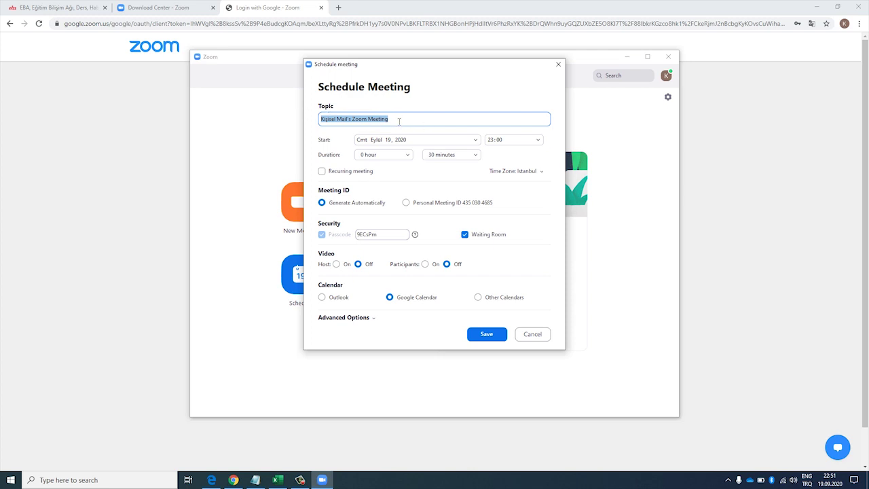
key(BackSpace)
text(Doğal sayılarla toplama işlemi)
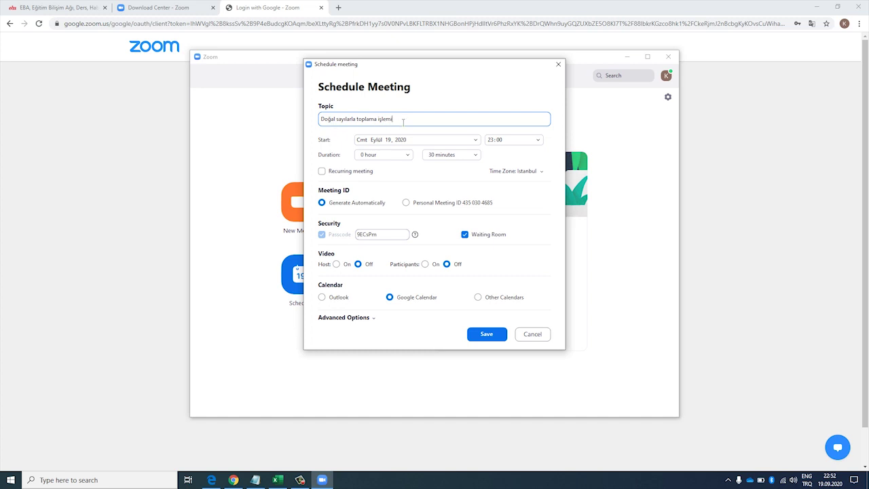
- Set the meeting start to 23 September 2020 at 10:30, keeping the Istanbul time zone
click(434, 141)
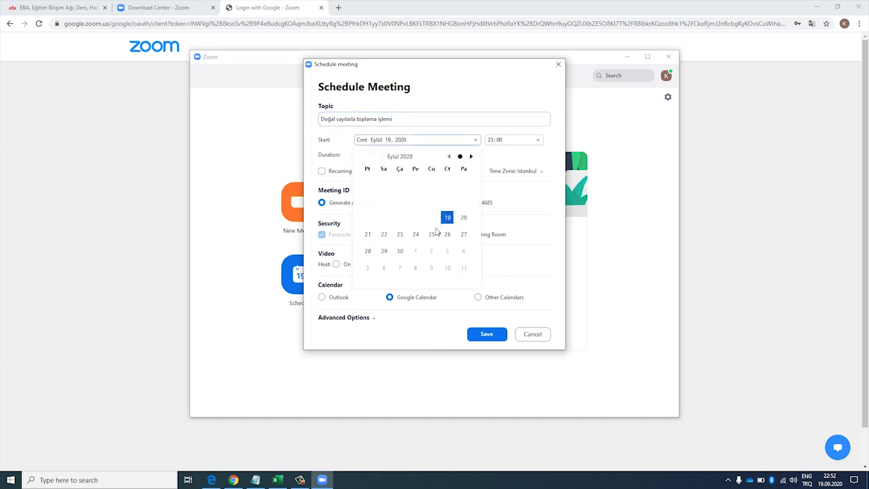
click(400, 238)
click(522, 140)
scroll(524, 169, up, 7)
scroll(524, 168, up, 7)
scroll(524, 168, up, 4)
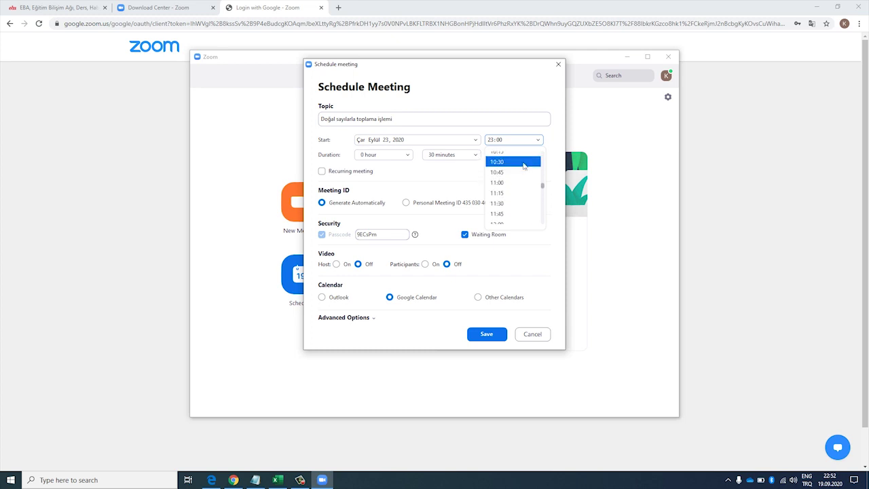
click(523, 164)
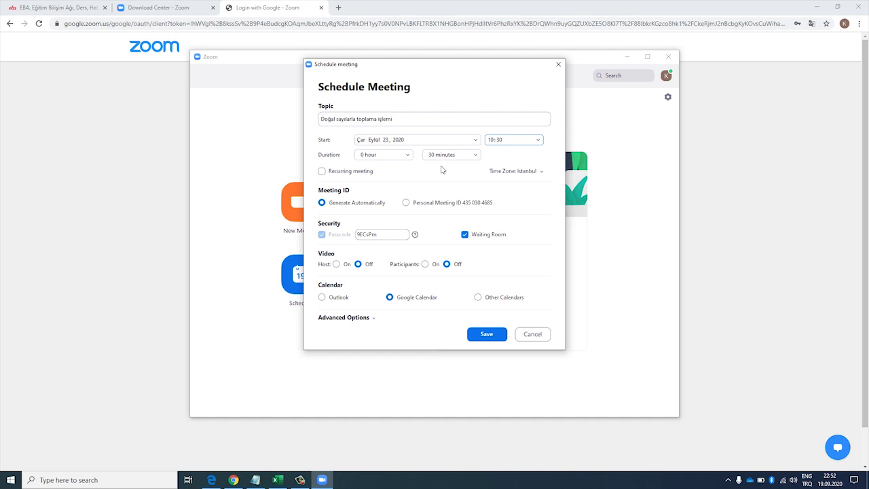
click(541, 171)
click(541, 173)
- Turn off the waiting room, choose Other Calendars, and save the meeting
click(466, 235)
click(478, 298)
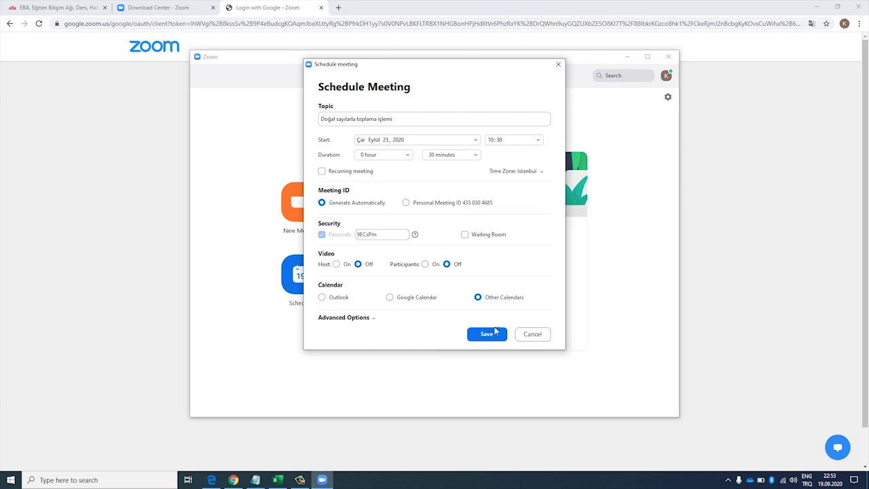
click(497, 334)
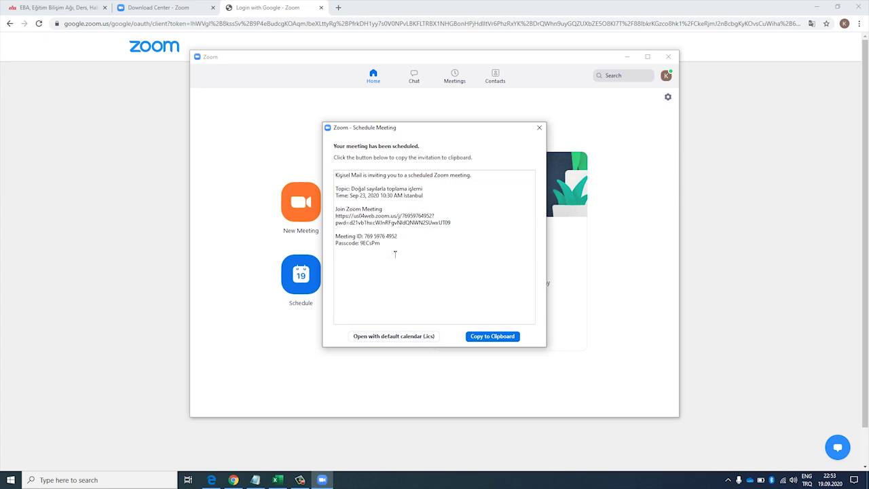
- Copy the meeting invitation to the clipboard and bring up a blank Notepad
click(496, 336)
click(255, 480)
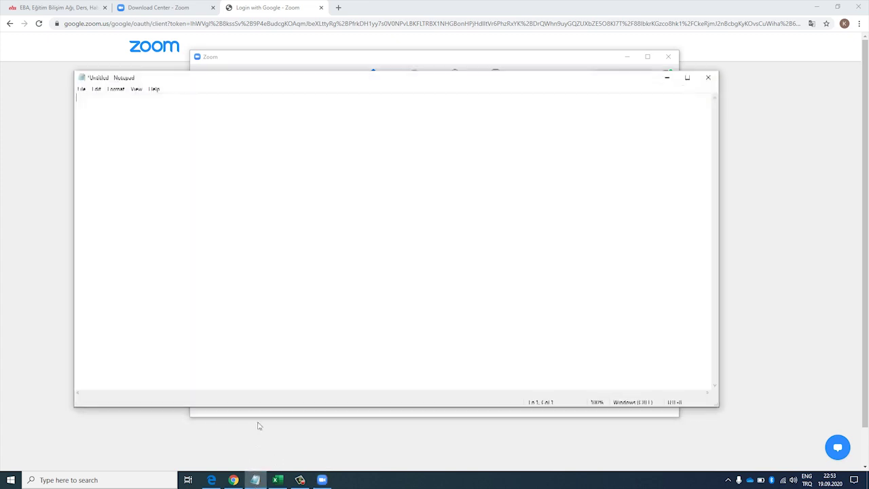
- Paste the Zoom invitation into Notepad, then return to Zoom's meeting confirmation
key(ctrl+v)
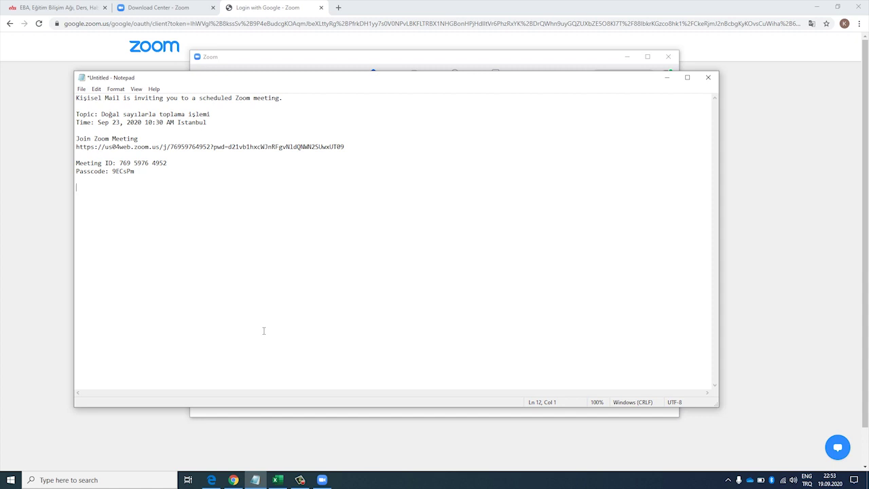
click(322, 480)
key(ctrl+c)
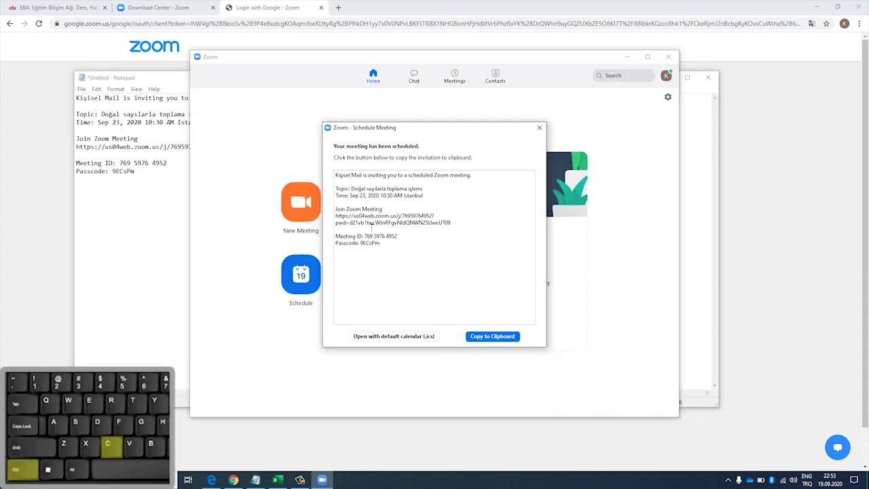
- Select the https join link in the invitation text, then switch back to the browser
drag(335, 216, 454, 226)
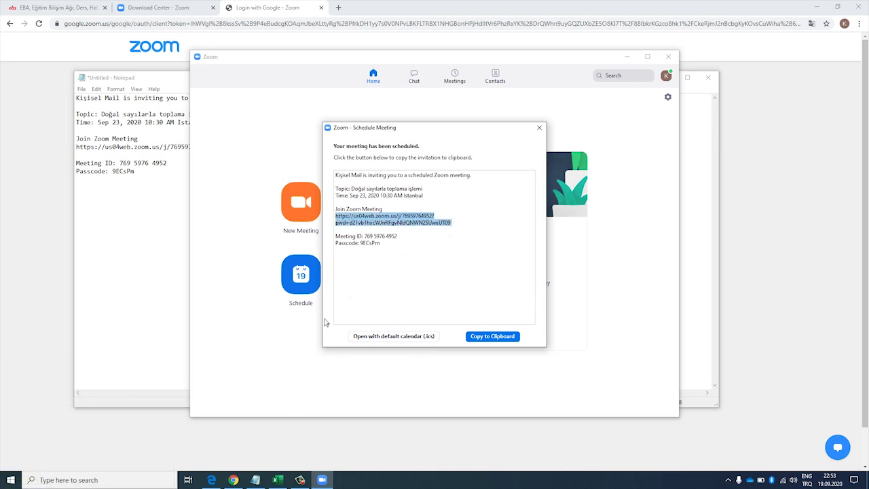
click(233, 479)
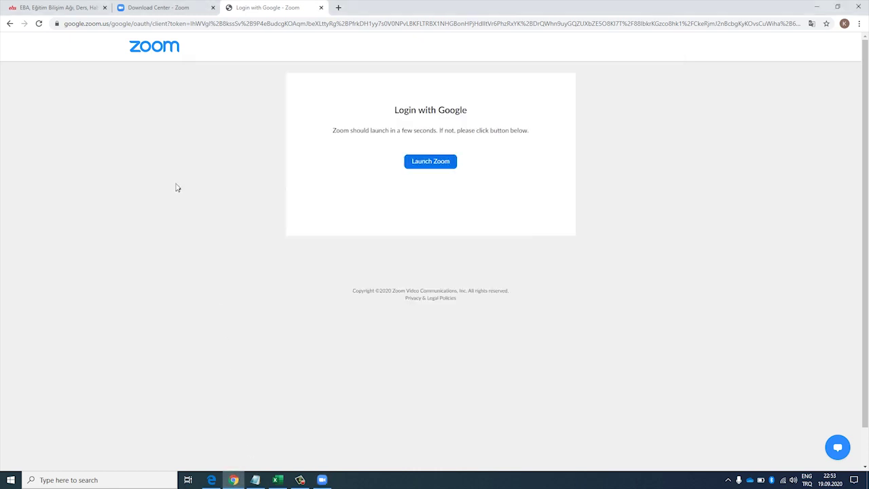
- Paste the copied Zoom meeting join link into EBA's Ders Linki field
click(57, 7)
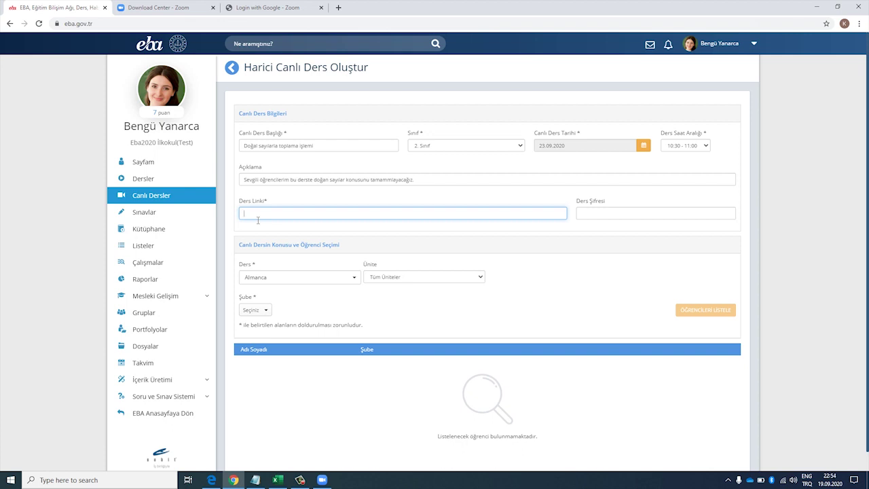
key(ctrl+v)
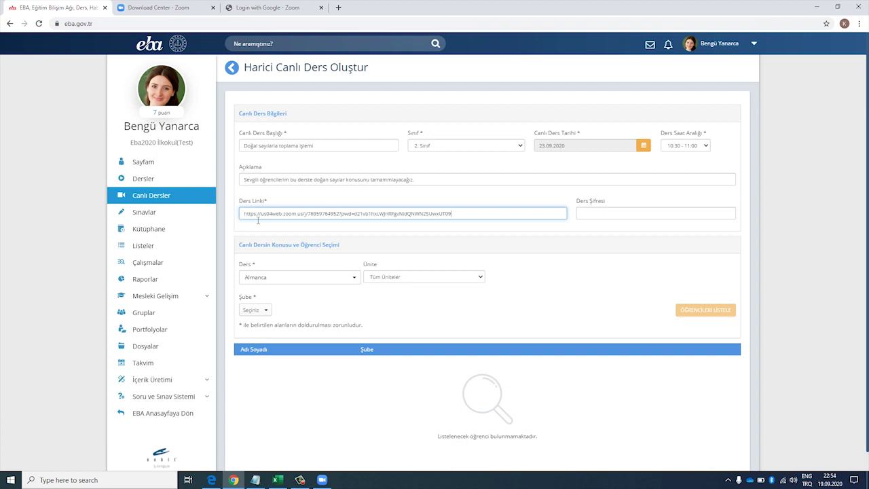
click(322, 480)
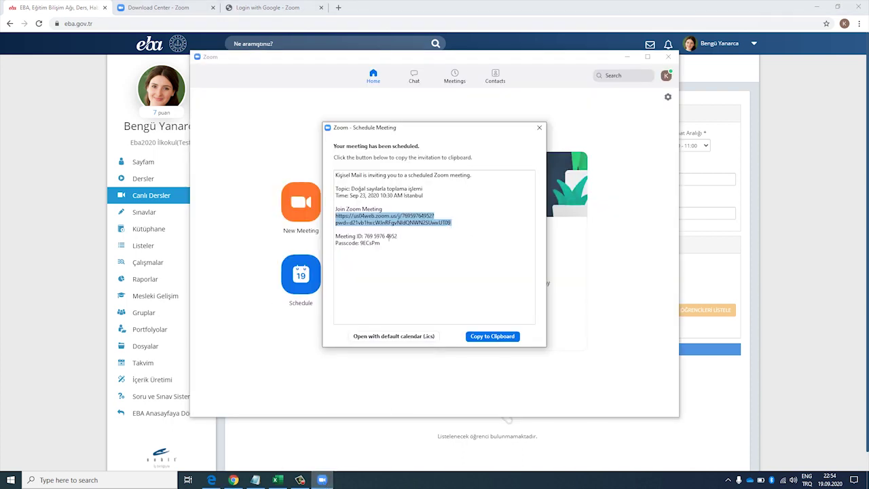
- Copy the passcode from the Zoom invitation into EBA's Ders Şifresi field
click(687, 284)
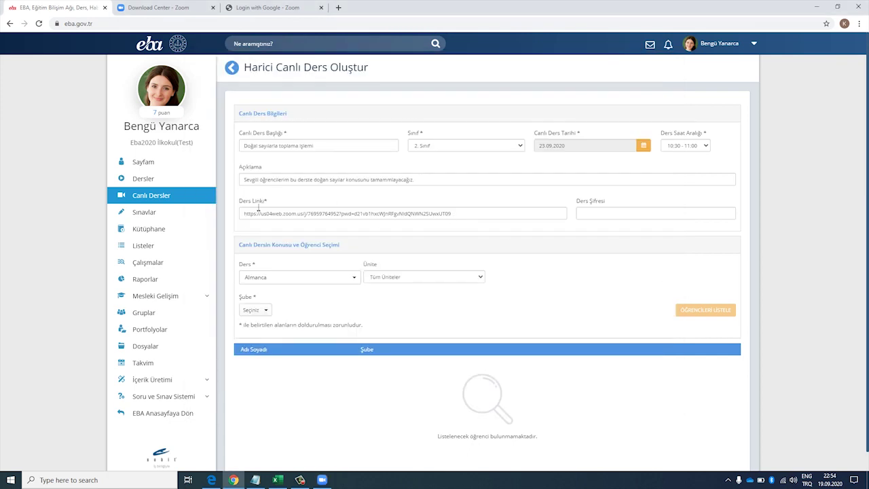
click(322, 479)
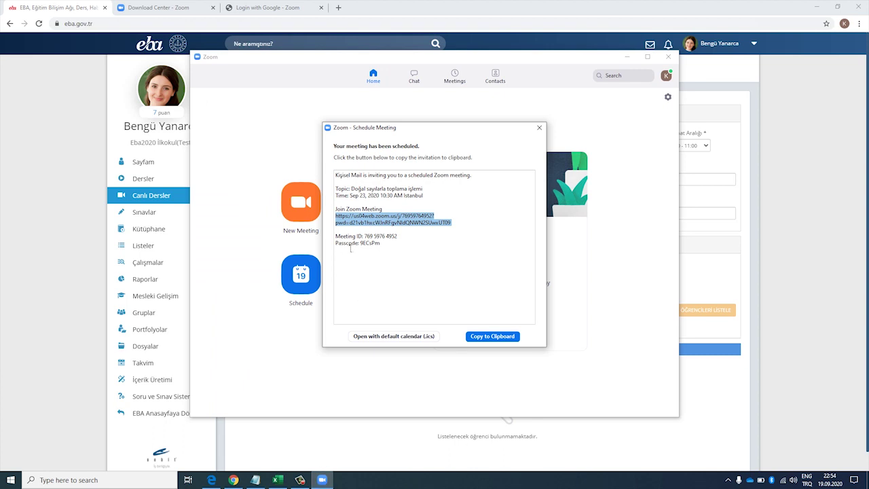
drag(382, 245, 365, 246)
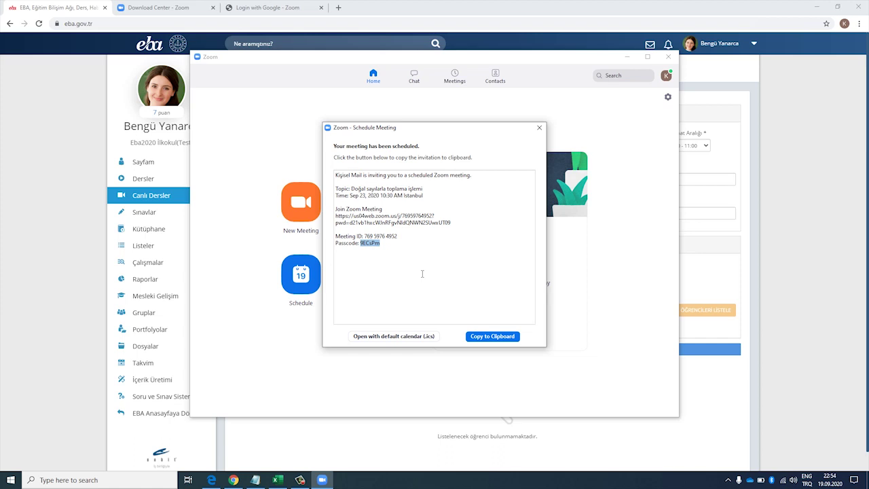
key(alt+Tab)
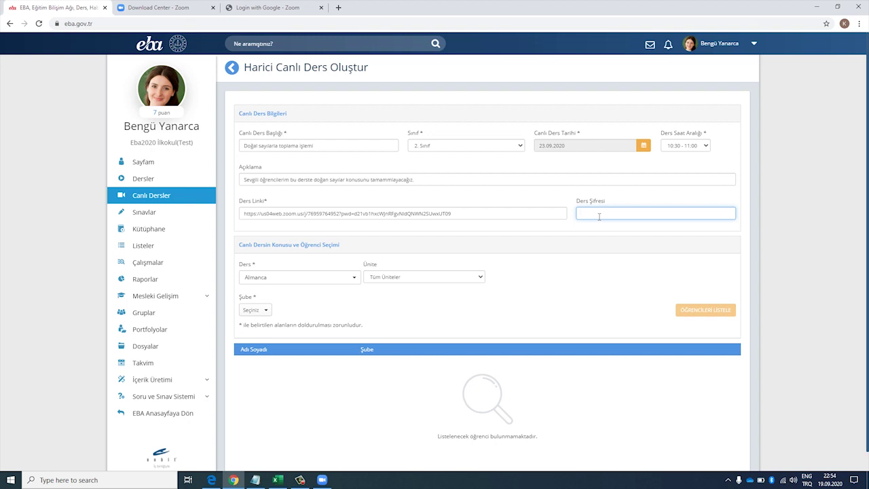
key(ctrl+v)
click(322, 480)
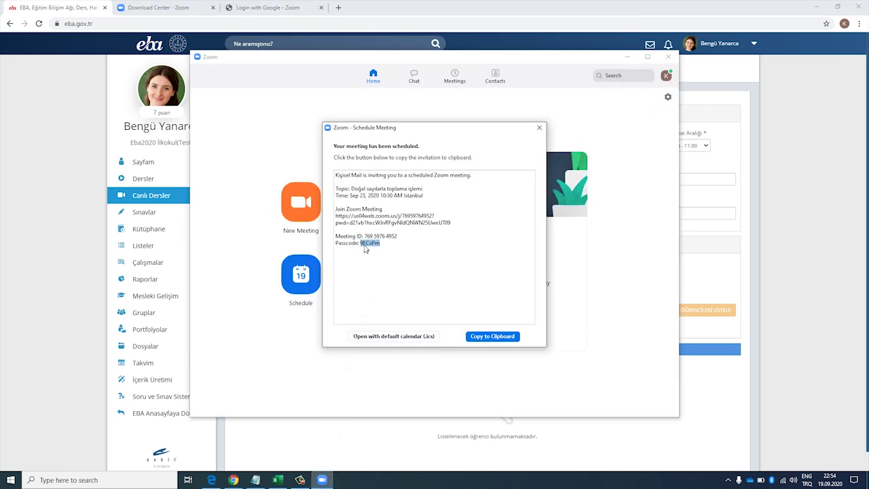
click(717, 289)
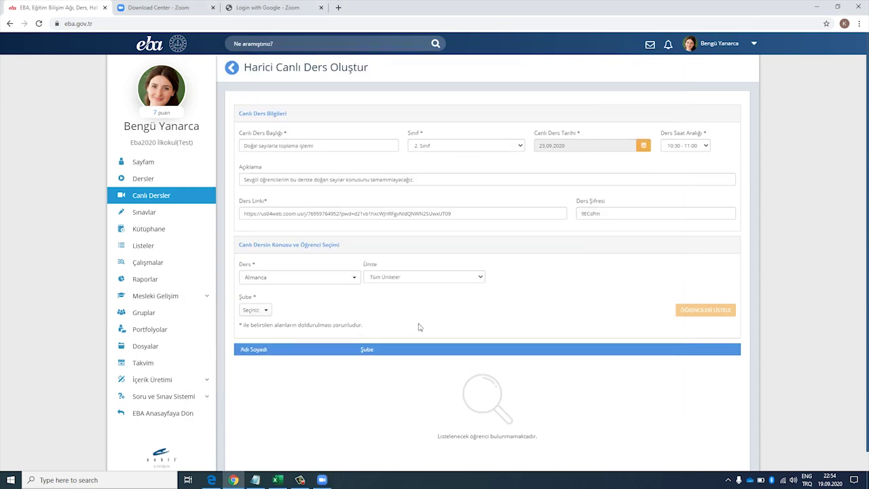
- Set the lesson to Matematik, 1. Ünite, topic Doğal Sayılarla Toplama İşlemi
click(338, 281)
text(matem)
key(Return)
click(390, 282)
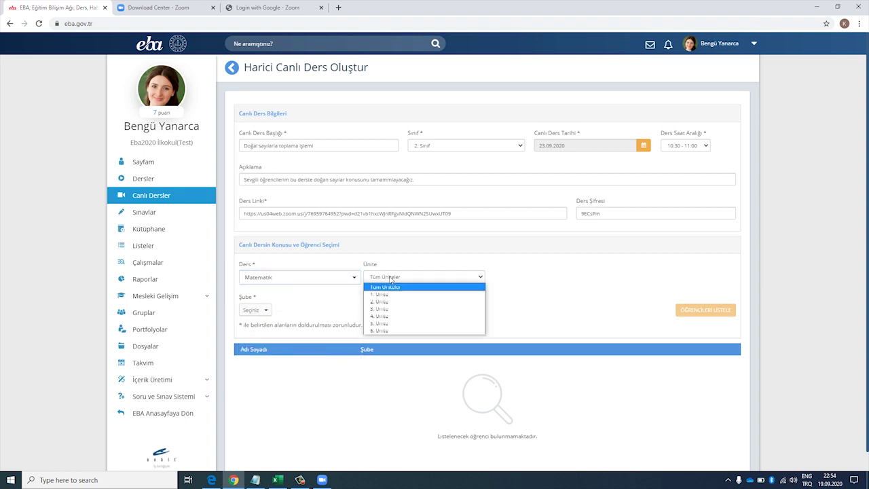
click(392, 295)
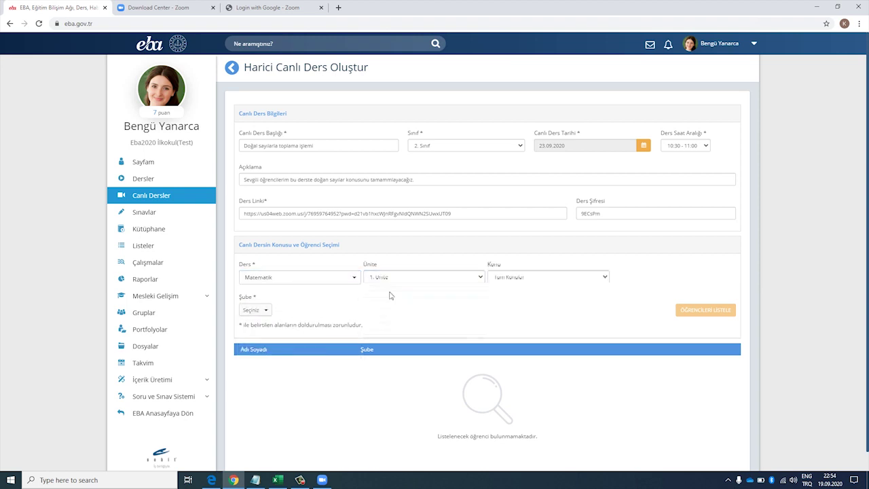
click(525, 280)
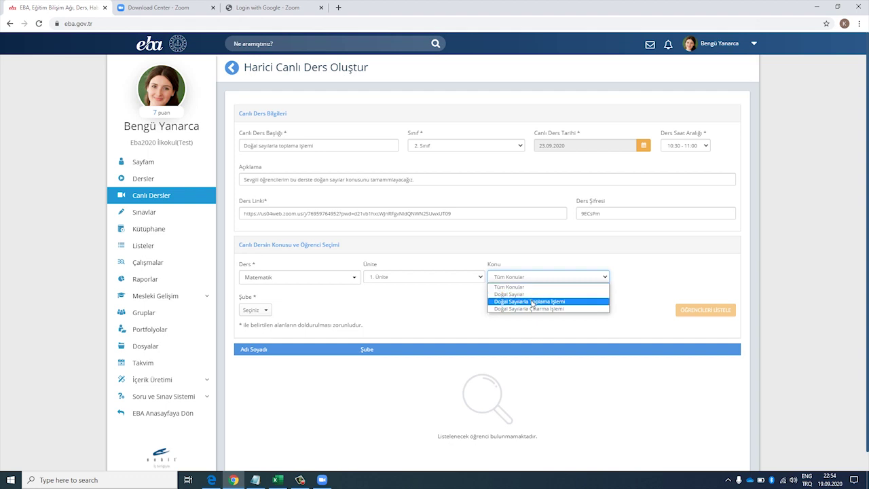
click(533, 301)
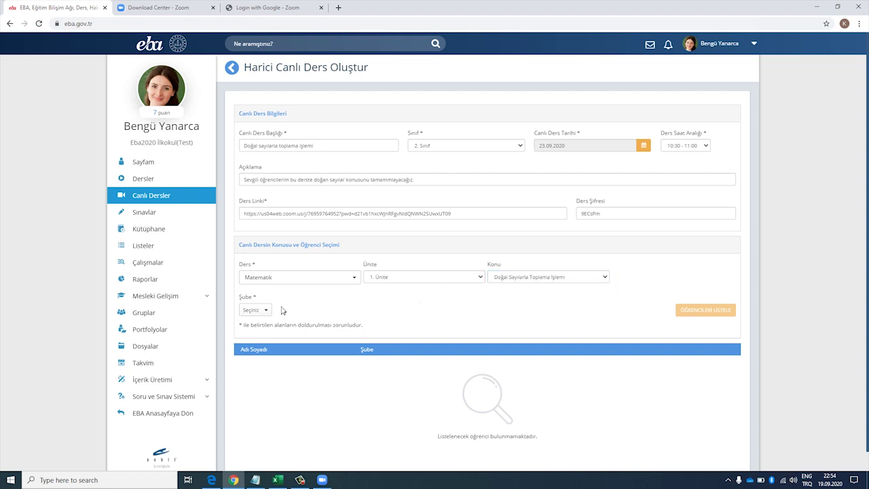
- Choose branch 2-A and list its five students
click(260, 311)
click(262, 328)
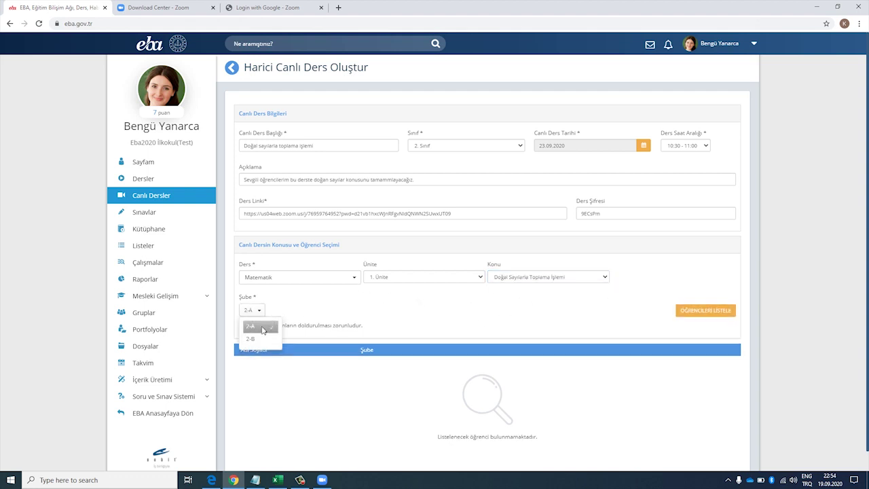
click(734, 317)
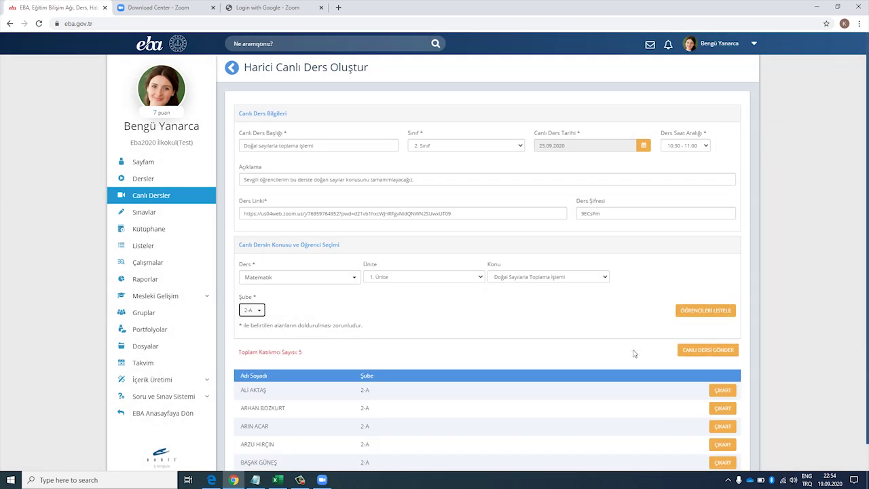
scroll(634, 353, down, 2)
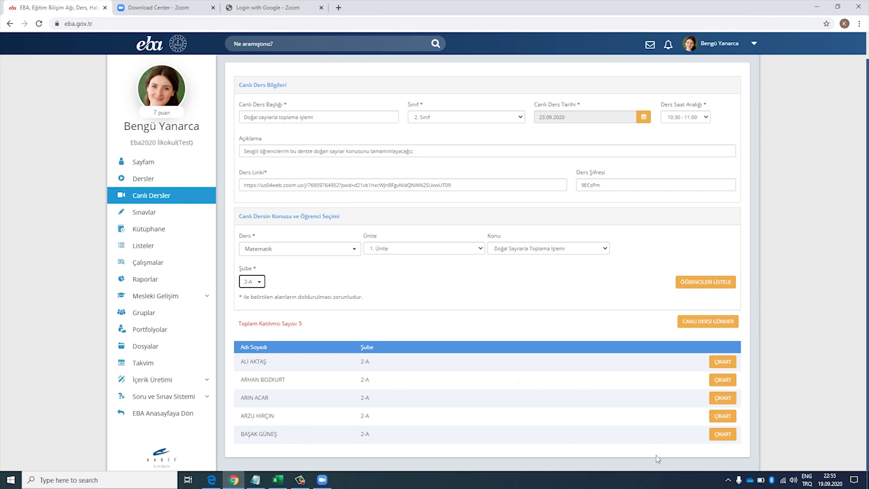
- Submit the live lesson with CANLI DERSİ GÖNDER and dismiss the 'Başarılı!' message
click(722, 327)
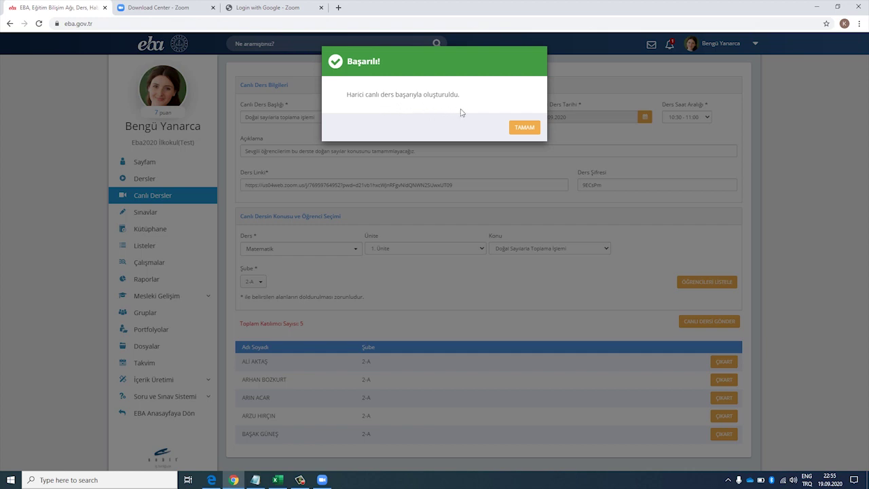
click(521, 129)
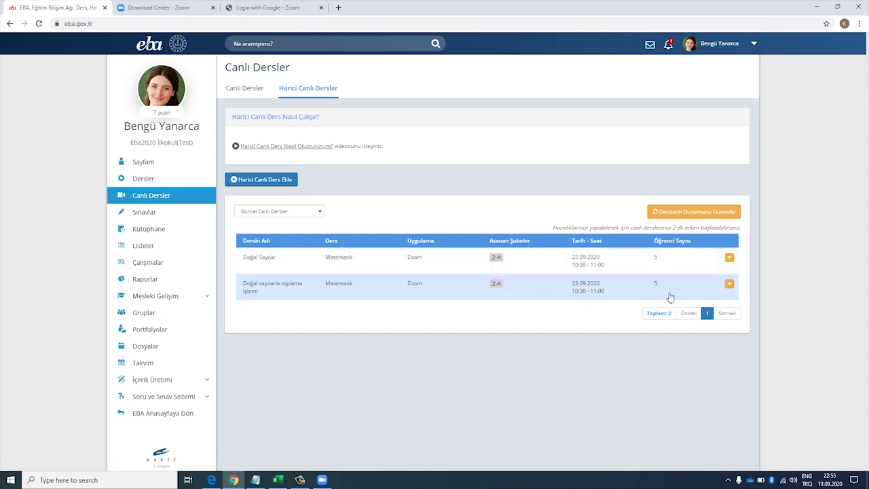
- Review the new lesson's actions and teacher notifications, then switch to the student's Edge session
click(732, 288)
click(635, 349)
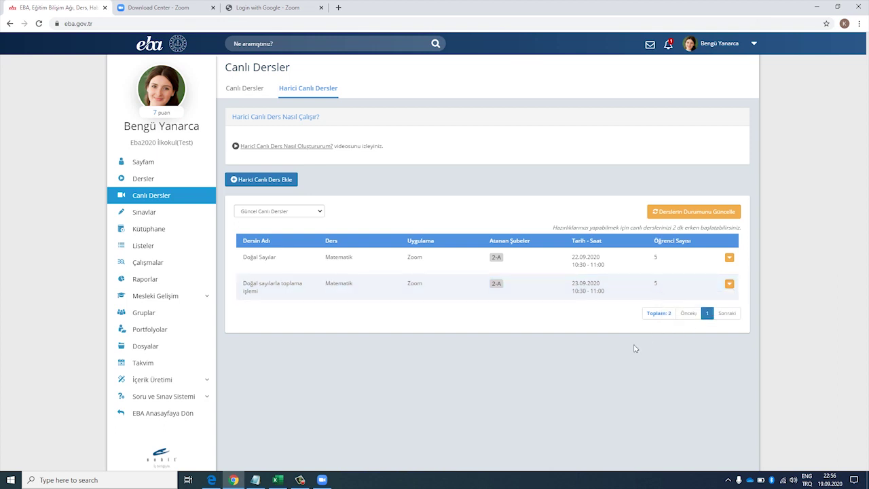
click(669, 46)
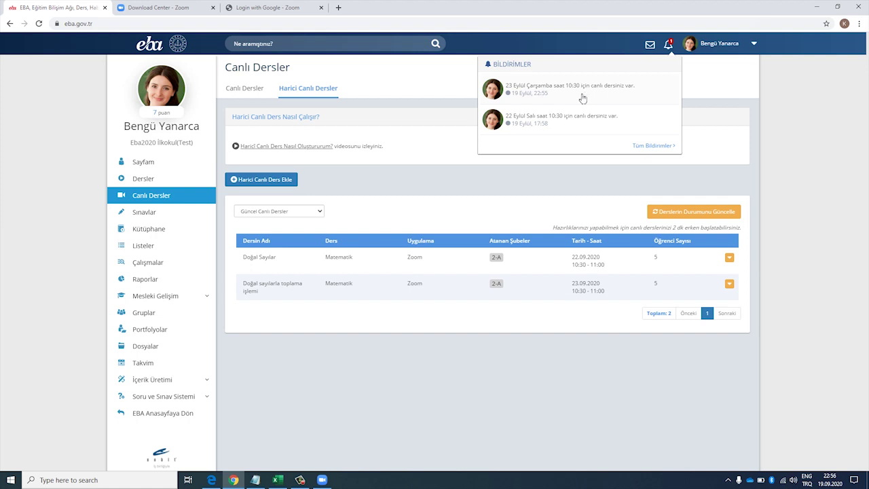
click(459, 358)
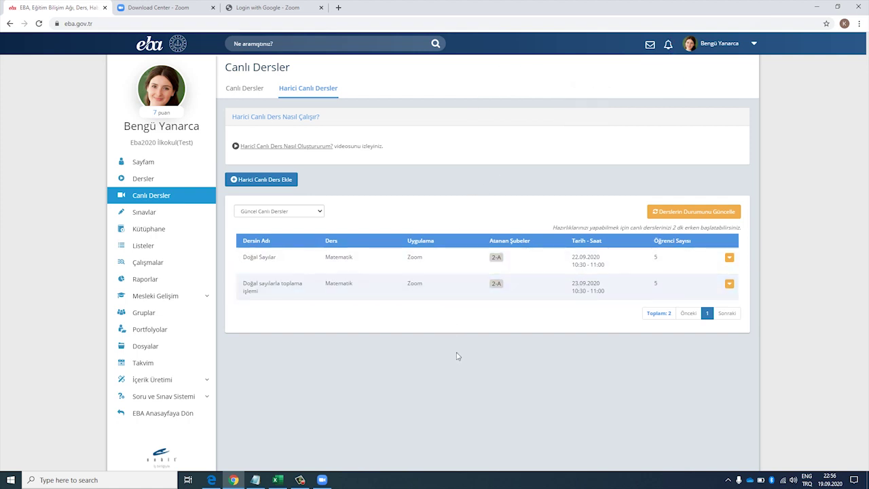
click(212, 480)
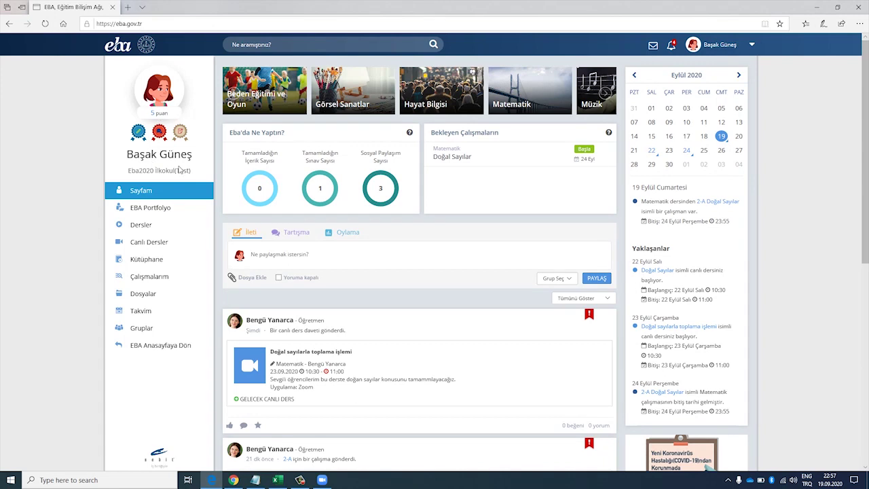
- Check the student's lesson notification and open Canlı Dersler listing Doğal sayılarla toplama işlemi
click(671, 46)
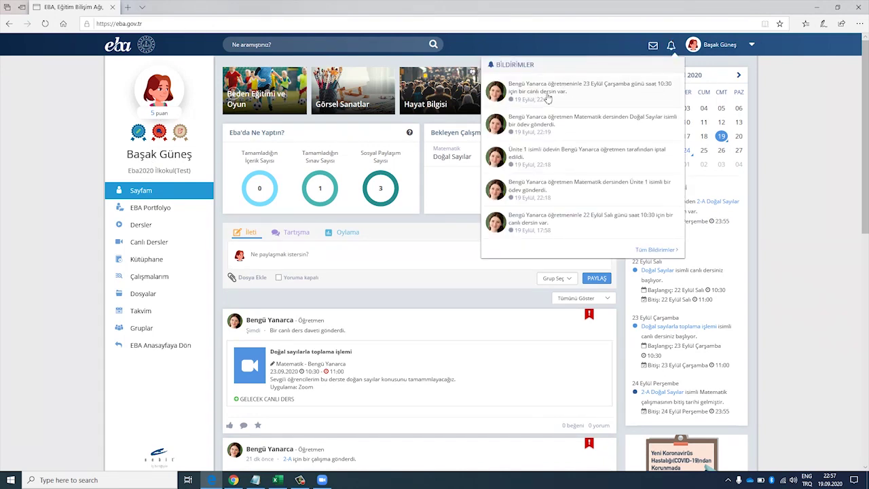
click(440, 311)
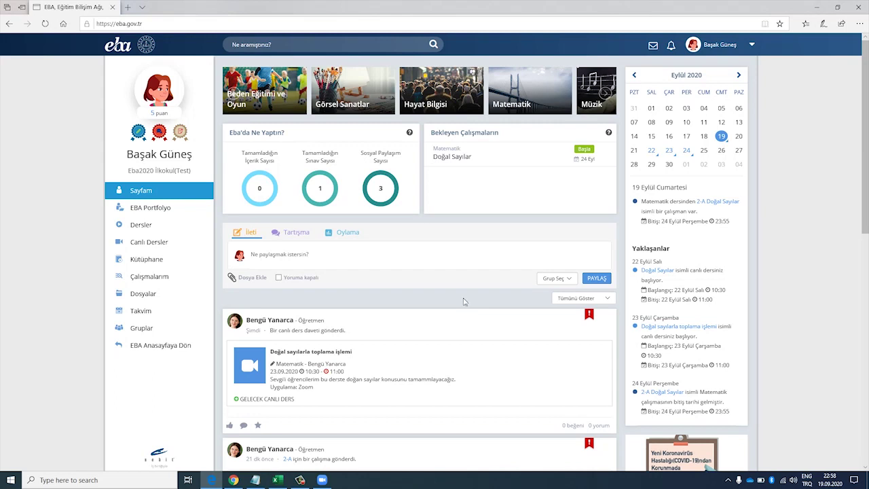
click(166, 244)
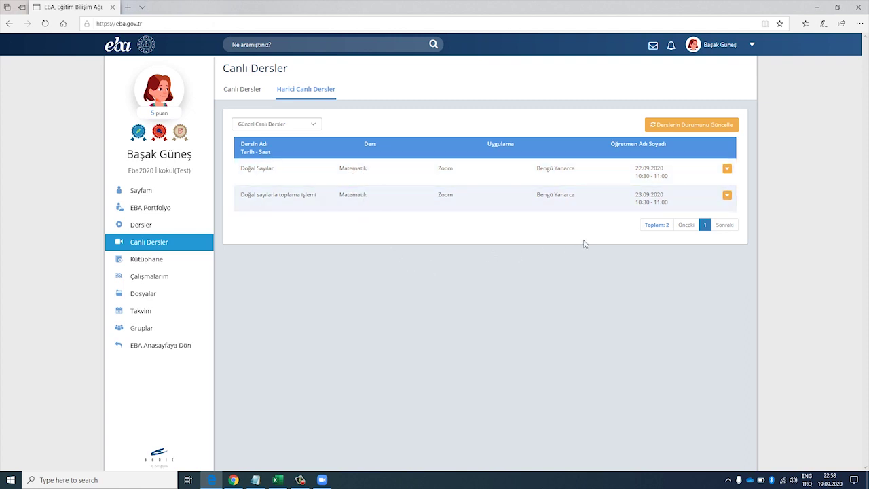
- View the first lesson's İncele option, then return to the teacher's Chrome session
click(732, 171)
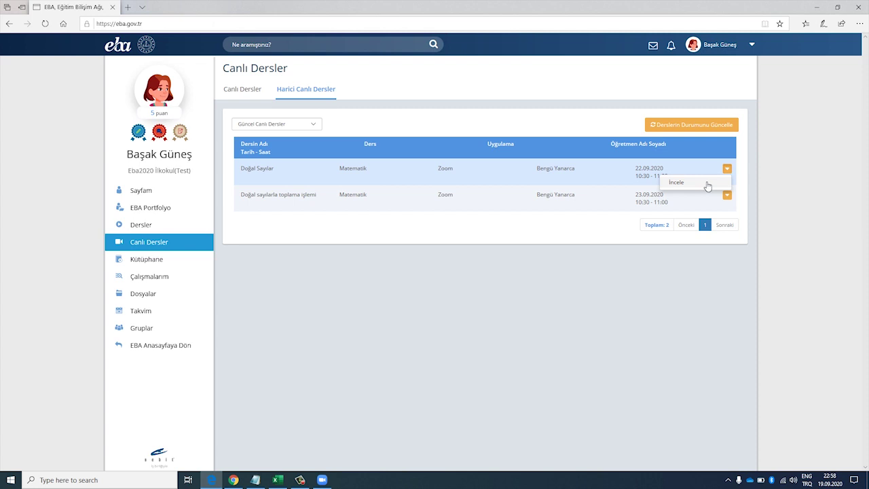
click(539, 293)
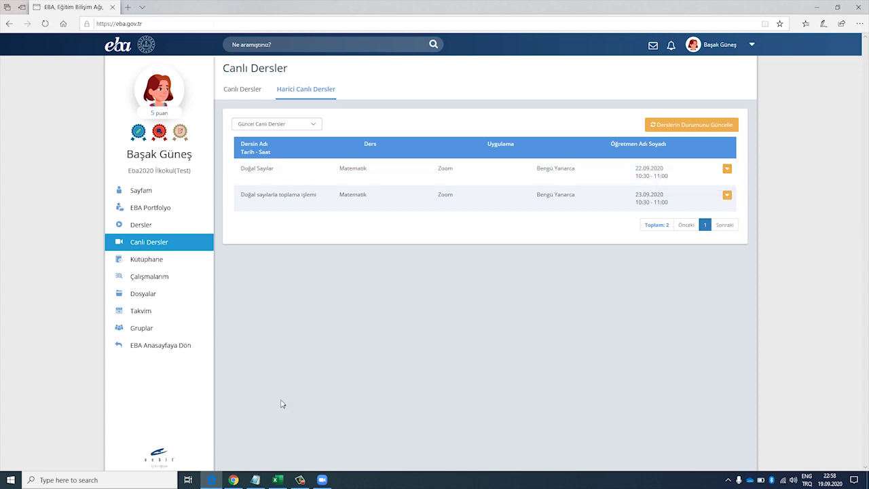
click(234, 481)
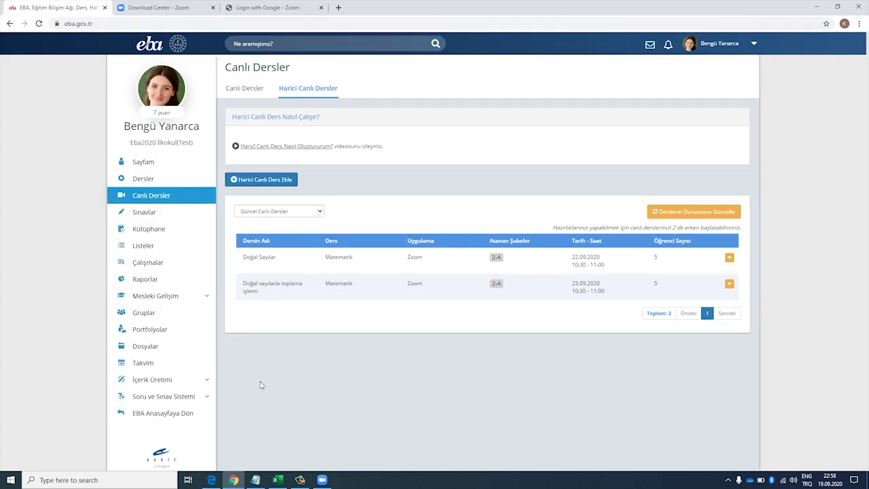